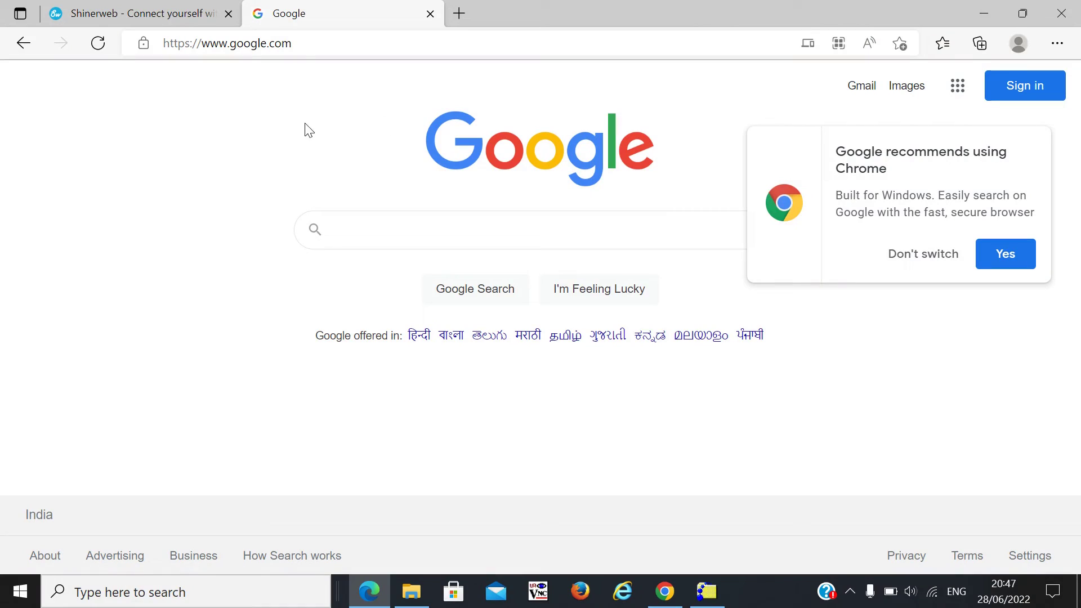
pyautogui.click(302, 43)
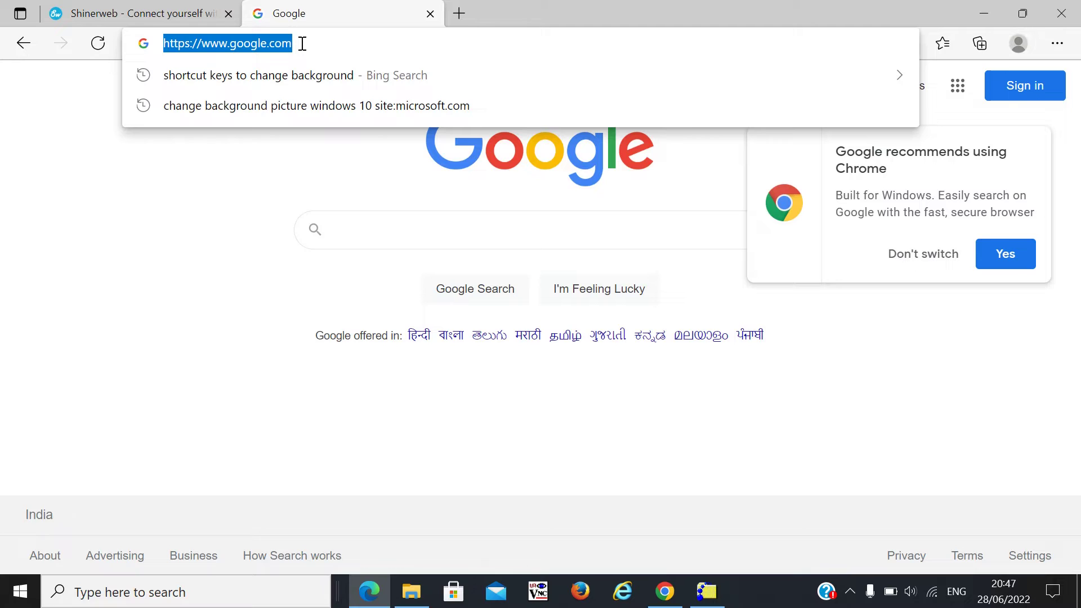
pyautogui.write('www')
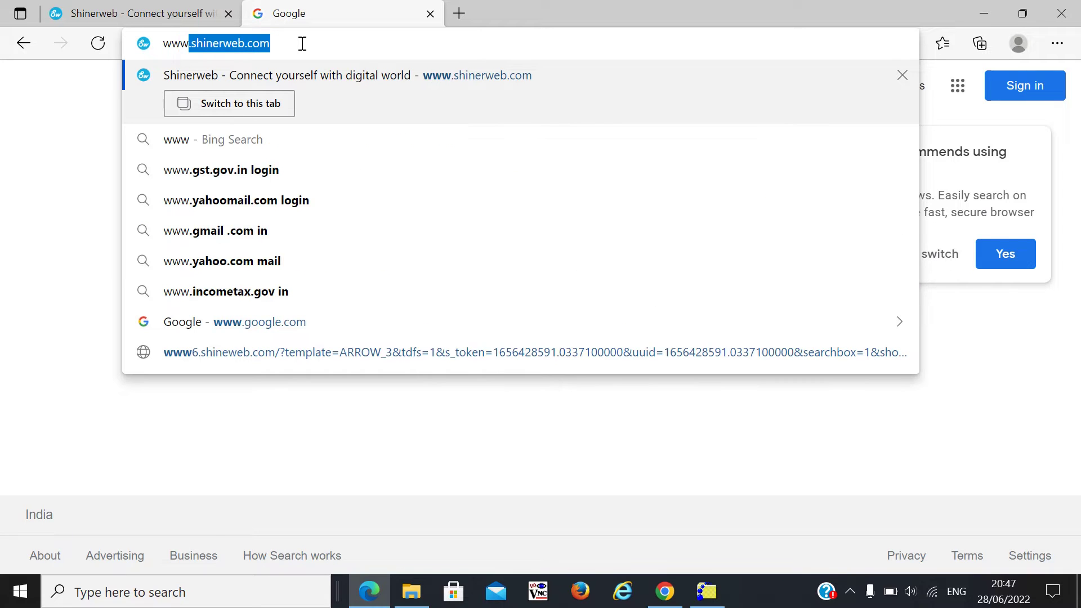
pyautogui.write('.shiner')
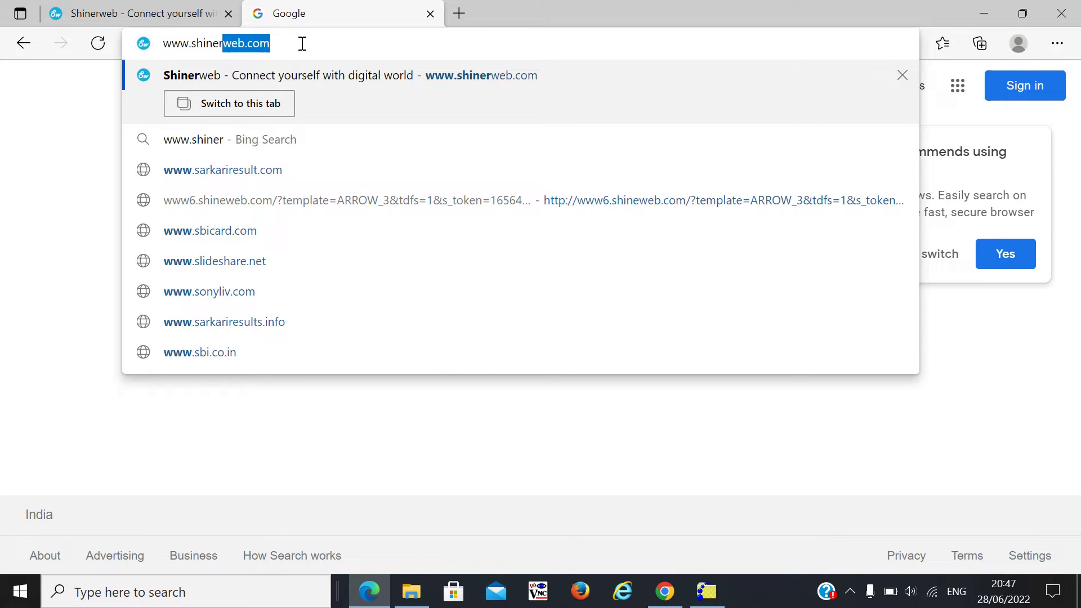
pyautogui.write('web.com')
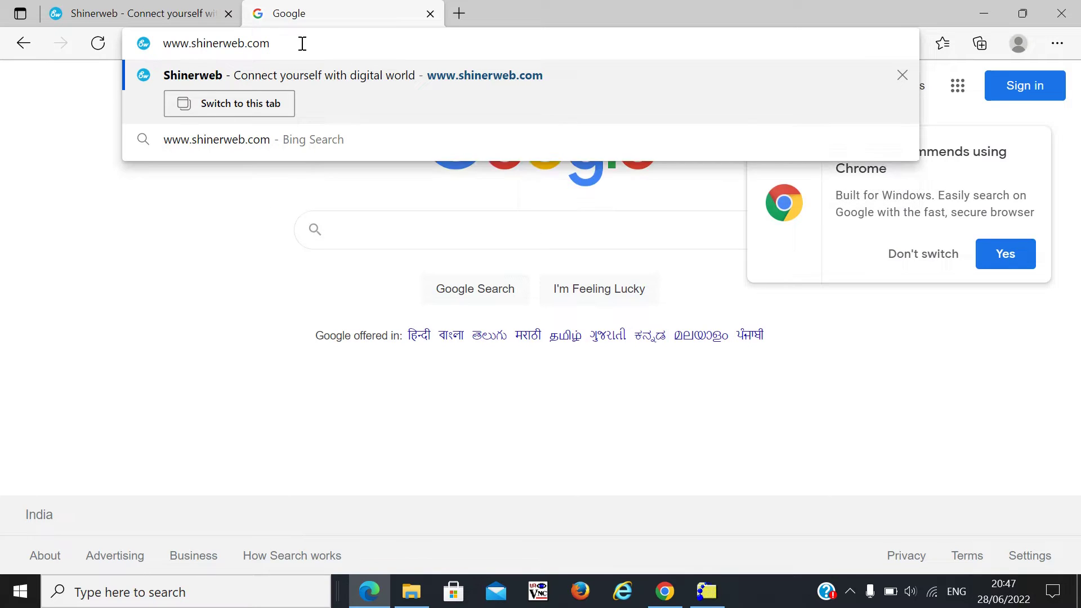
pyautogui.press('Return')
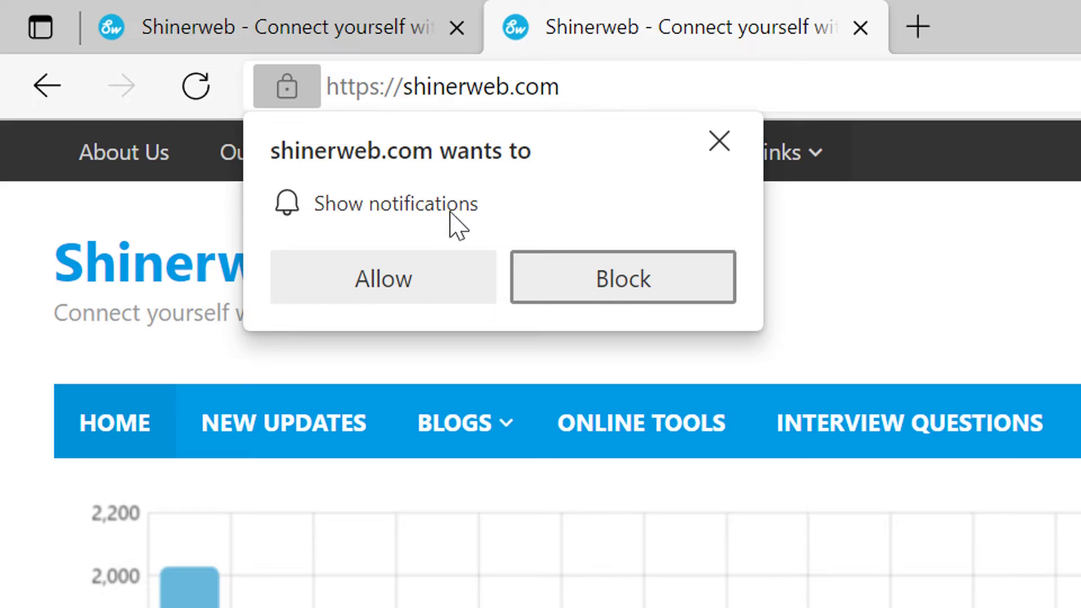
pyautogui.click(342, 296)
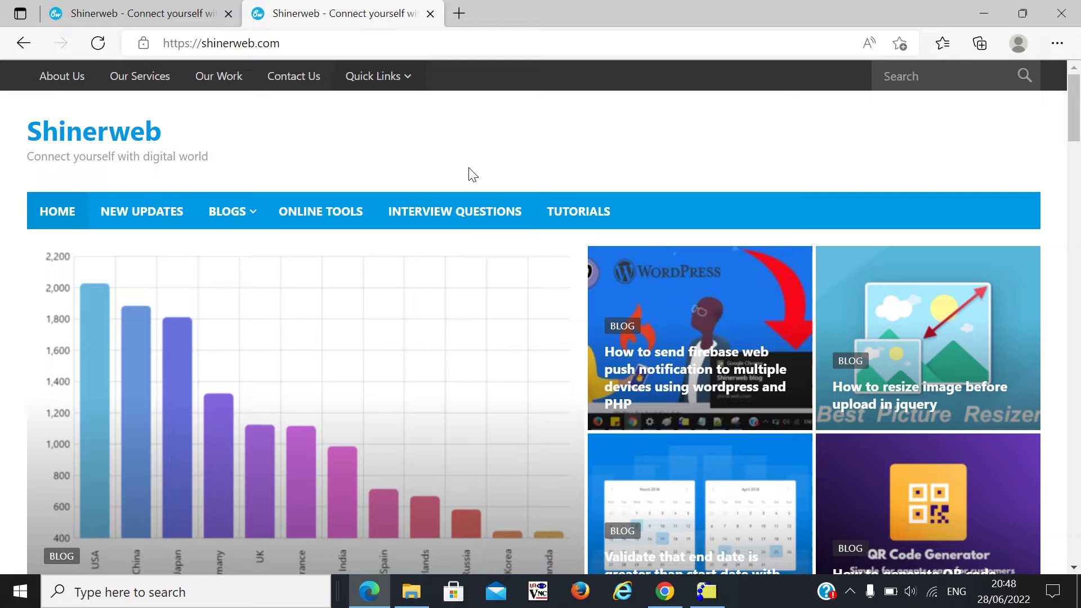
# - In Chrome's notification sender form, enter the title Shineweb
pyautogui.click(665, 592)
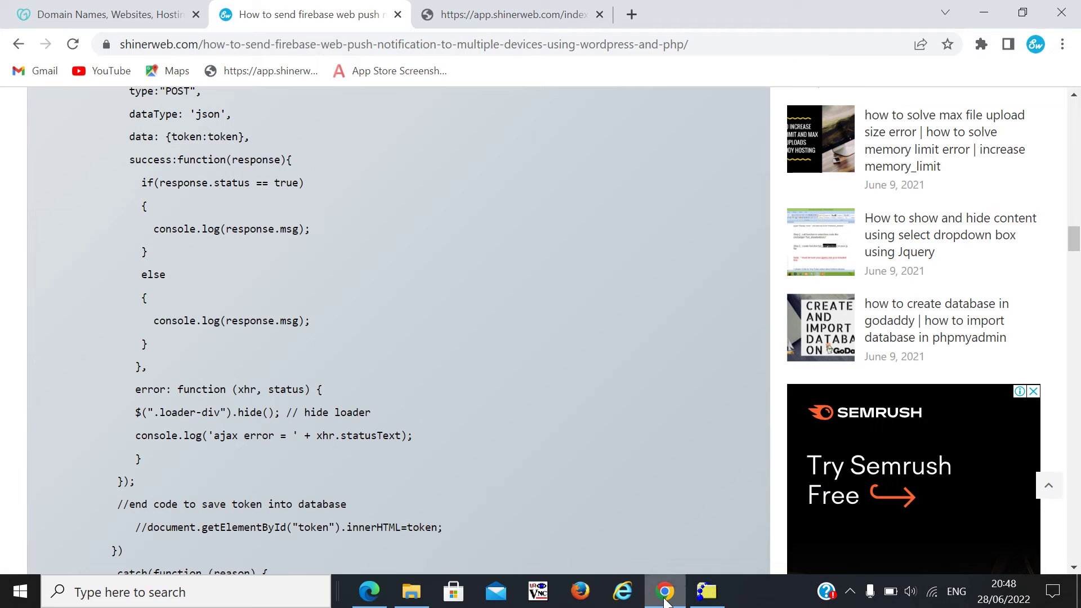
pyautogui.click(490, 13)
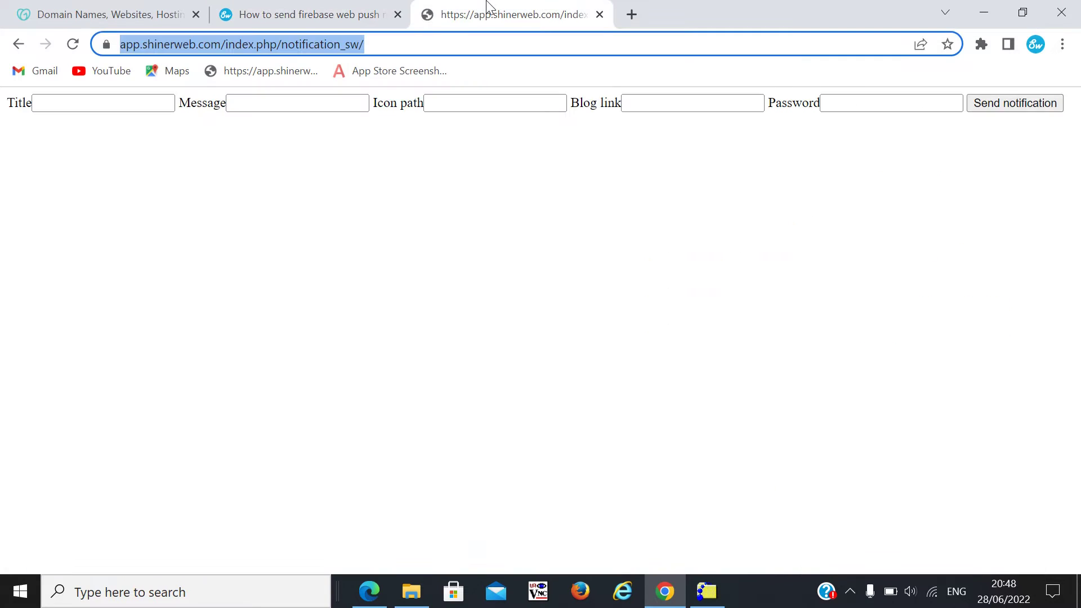
pyautogui.click(113, 106)
pyautogui.write('S')
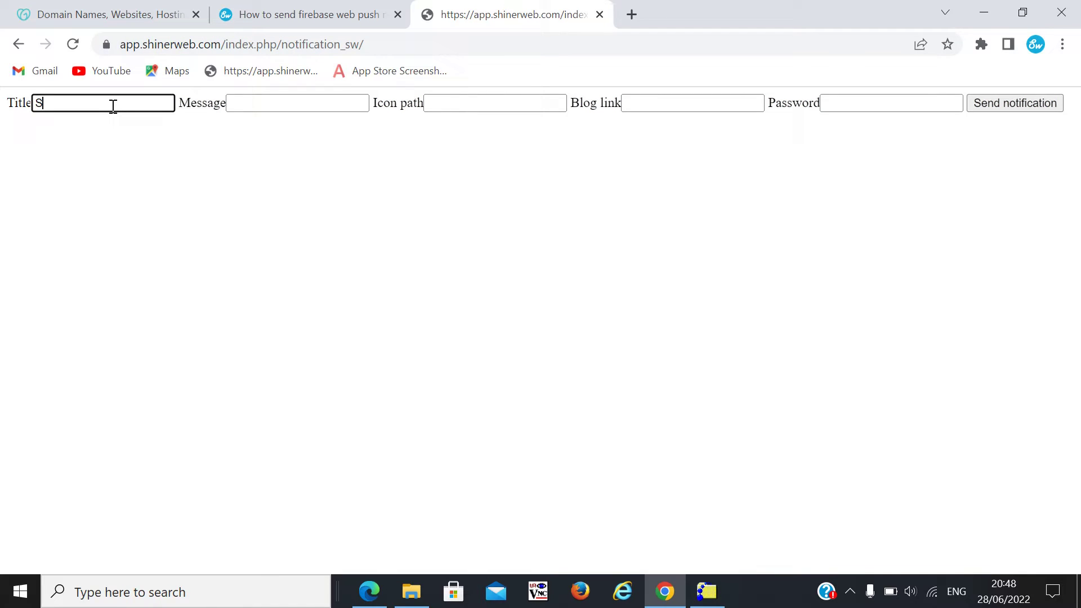
pyautogui.write('hineweb')
pyautogui.press('Tab')
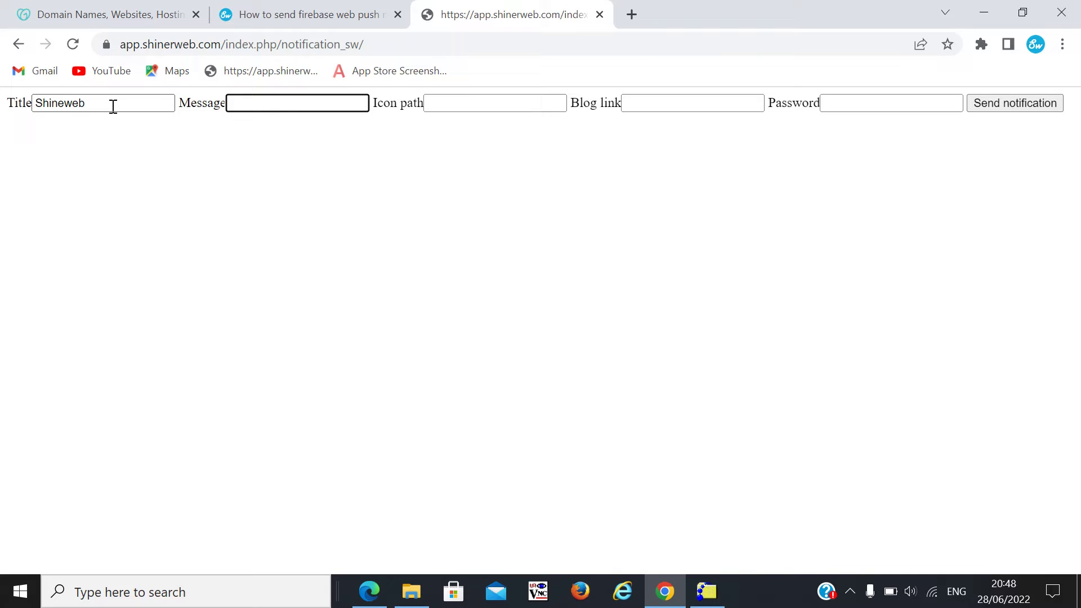
# - Paste the post title 'how to create database in godaddy' as the Message
pyautogui.click(274, 10)
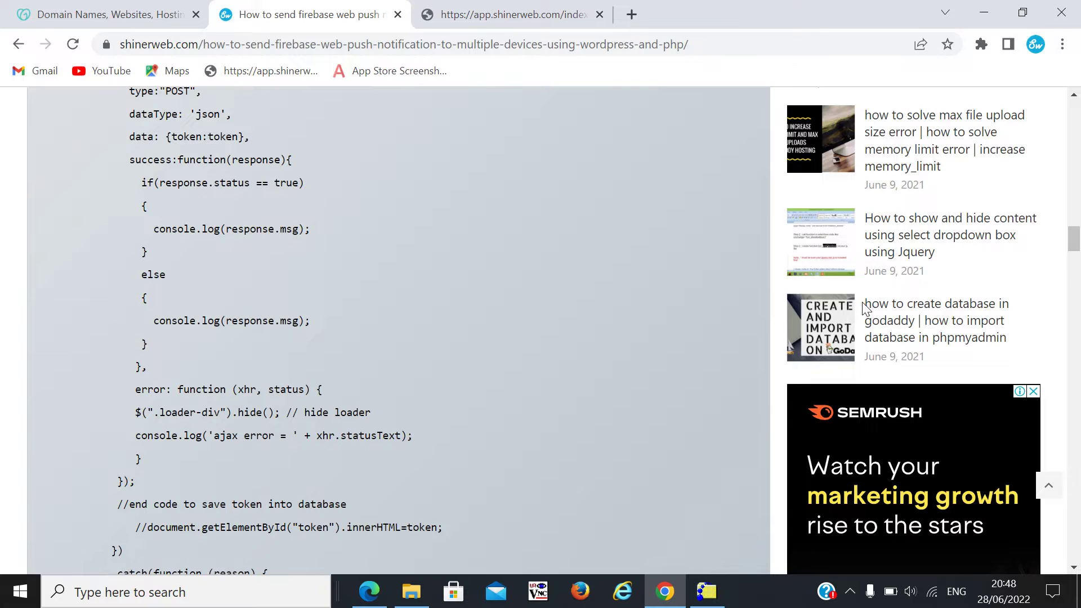
pyautogui.moveTo(866, 309); pyautogui.dragTo(917, 323)
pyautogui.hotkey('ctrl', 'c')
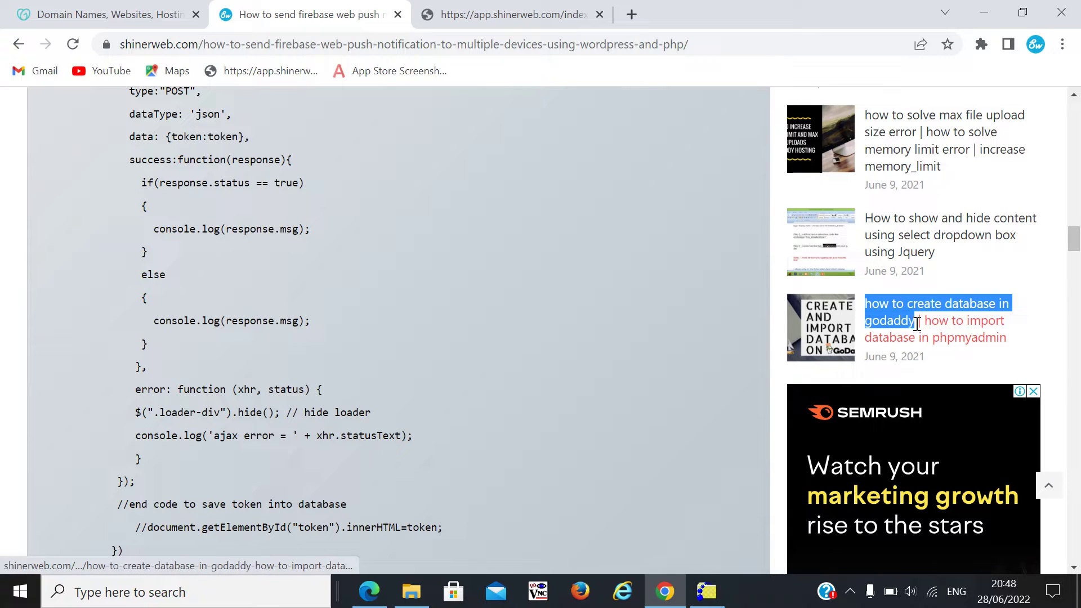
pyautogui.click(465, 6)
pyautogui.hotkey('ctrl', 'v')
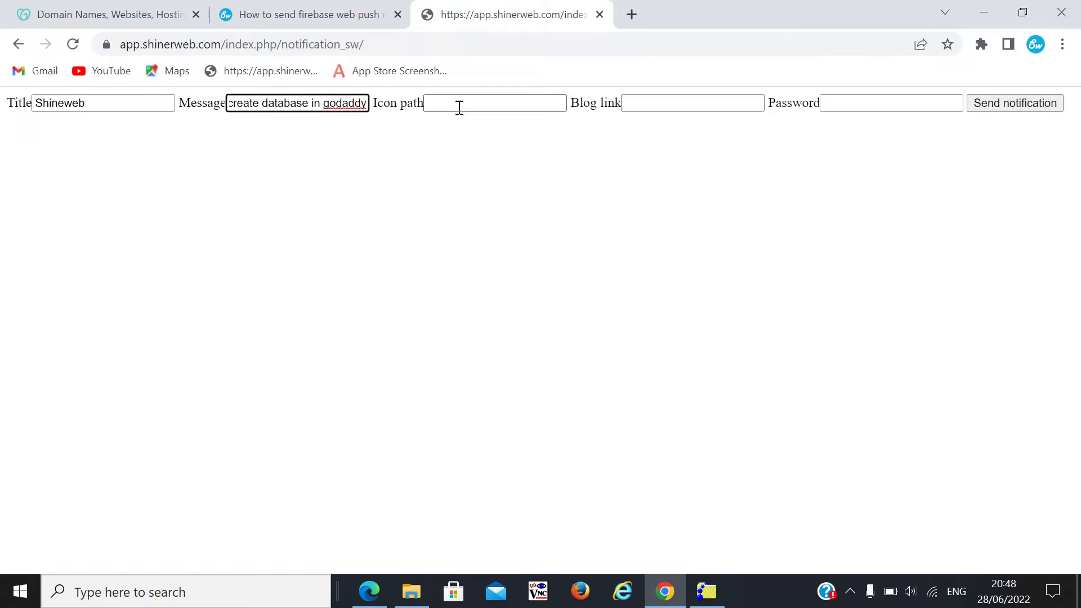
# - Fill the Icon path with the blog post's thumbnail image address
pyautogui.click(465, 104)
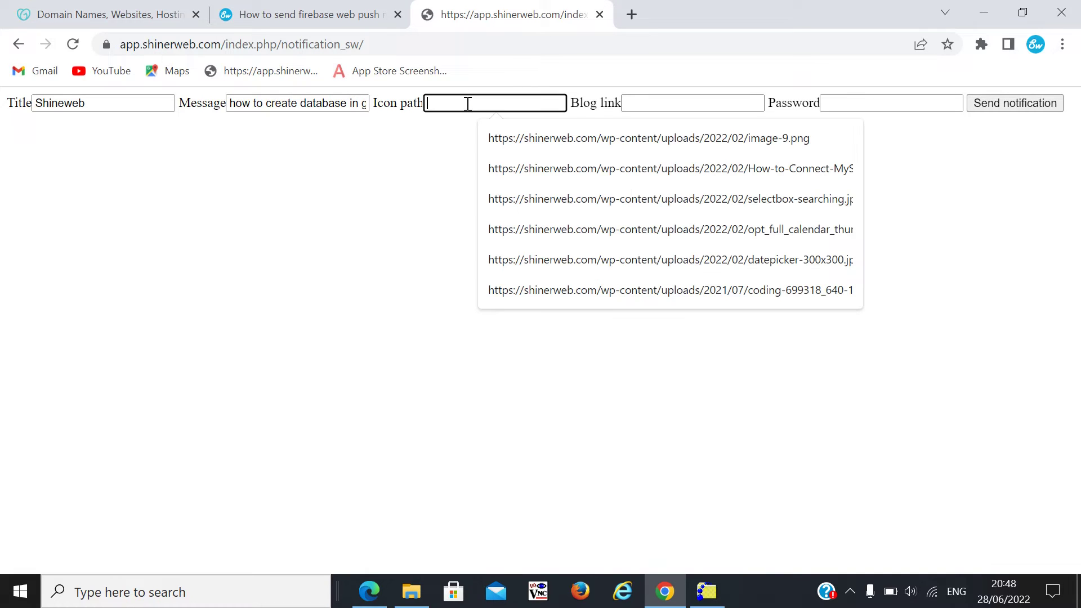
pyautogui.click(317, 13)
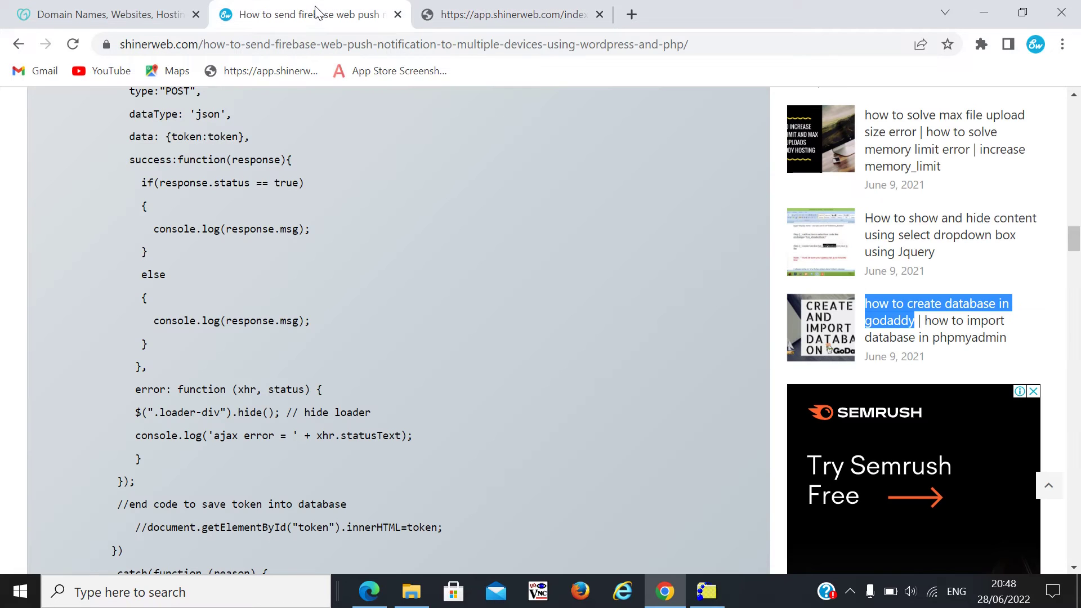
pyautogui.rightClick(813, 325)
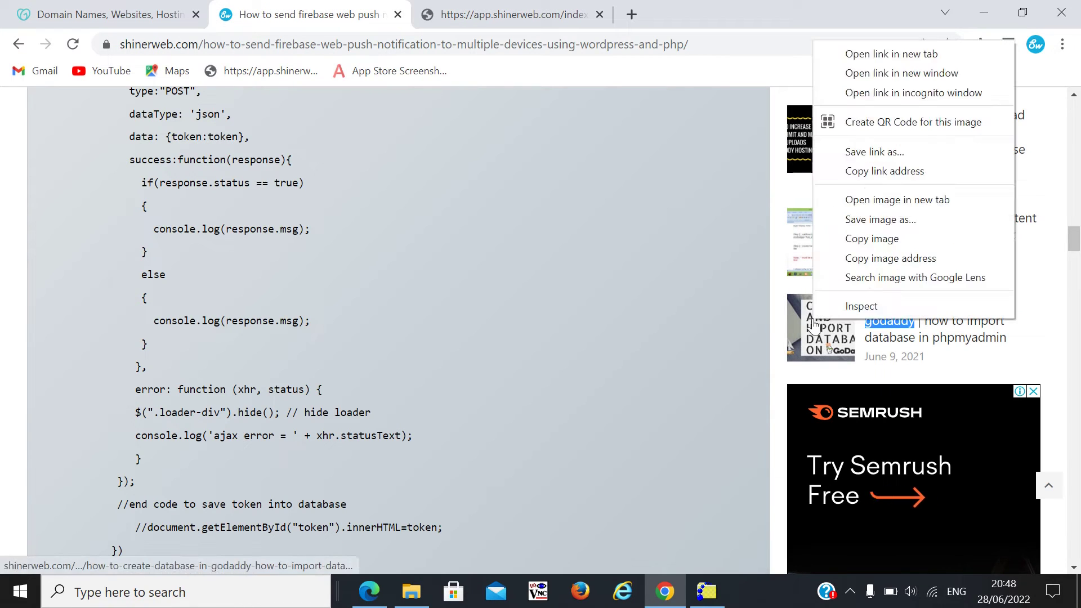
pyautogui.click(867, 260)
pyautogui.click(474, 10)
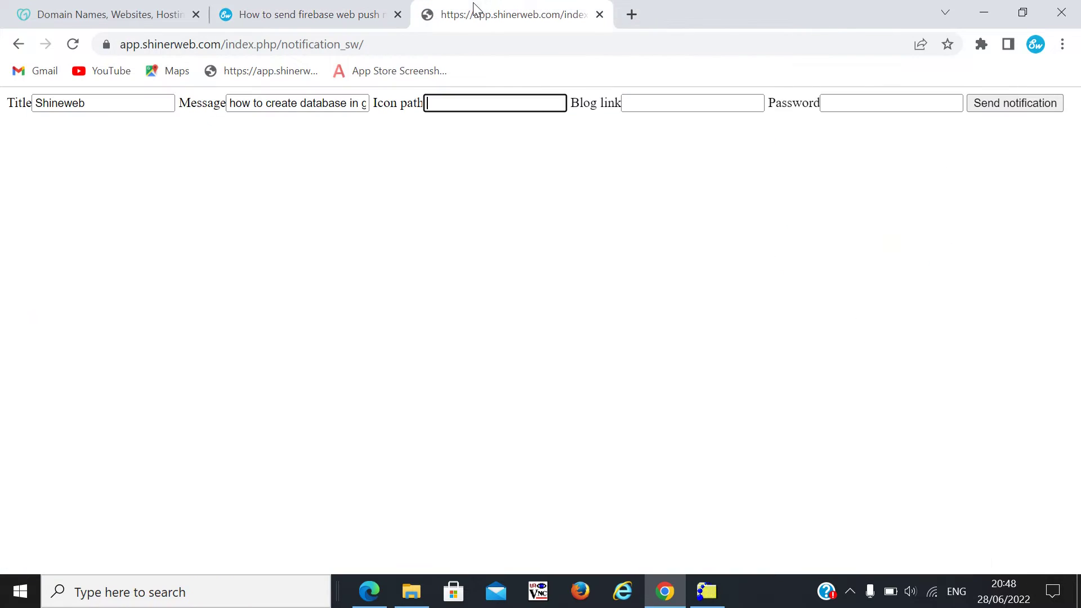
pyautogui.hotkey('ctrl', 'v')
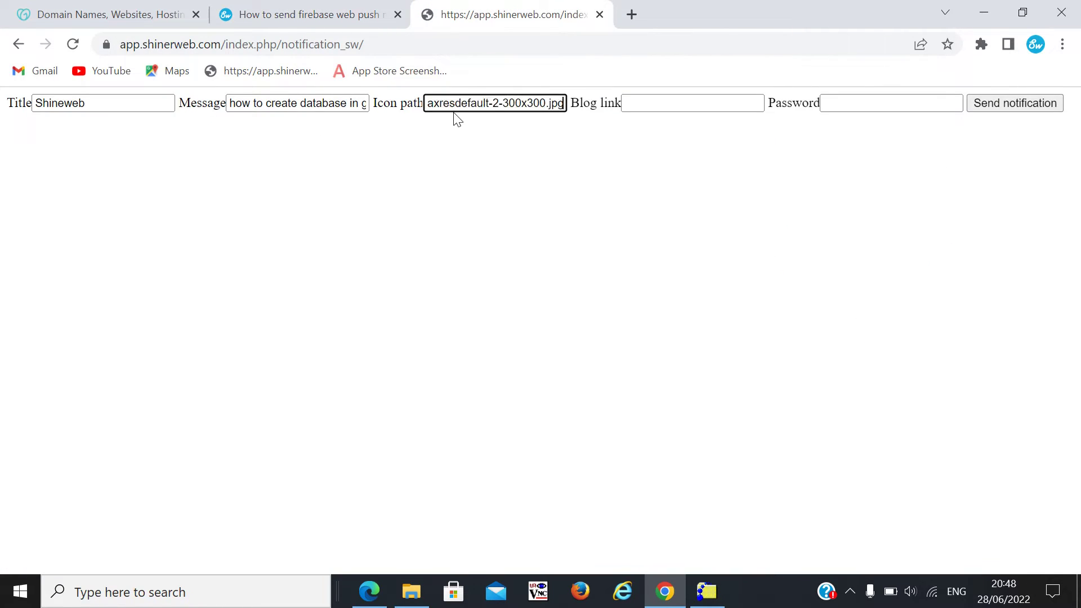
# - Fill the Blog link with the GoDaddy database article's link address
pyautogui.click(653, 102)
pyautogui.click(350, 12)
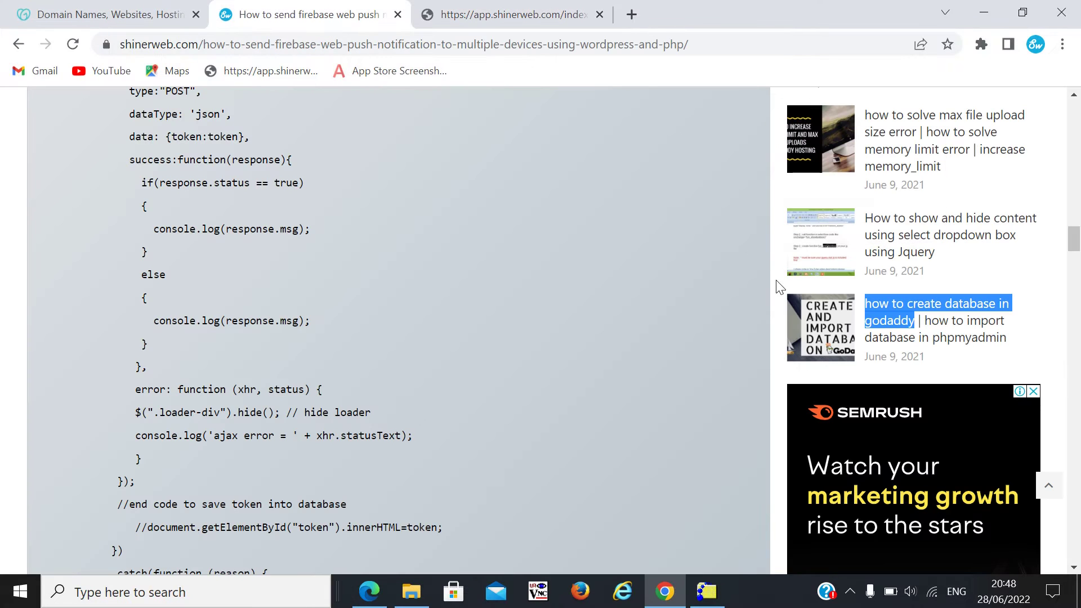
pyautogui.rightClick(911, 314)
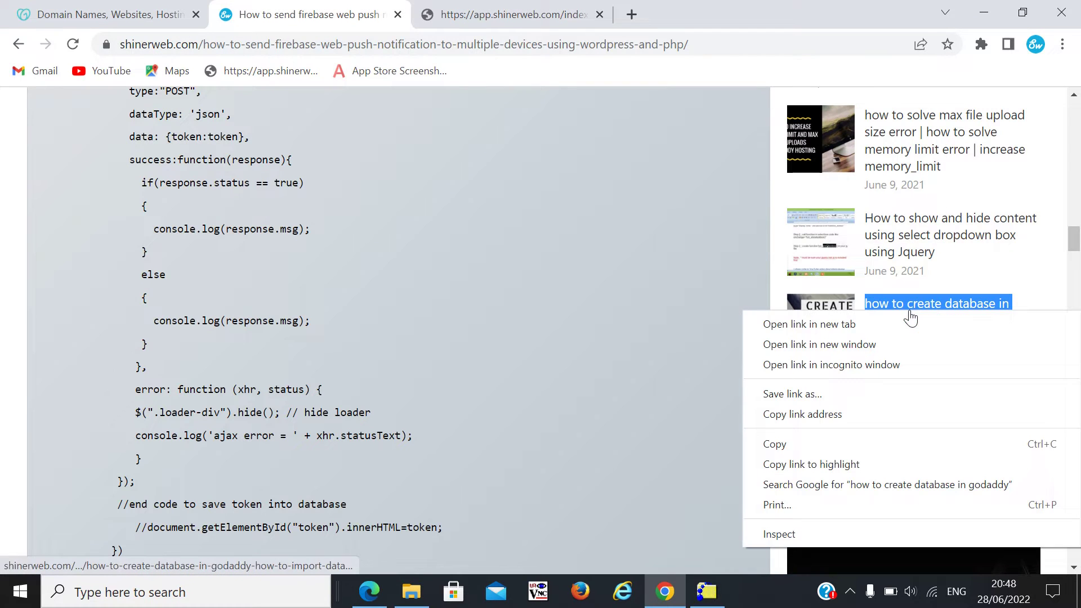
pyautogui.click(806, 417)
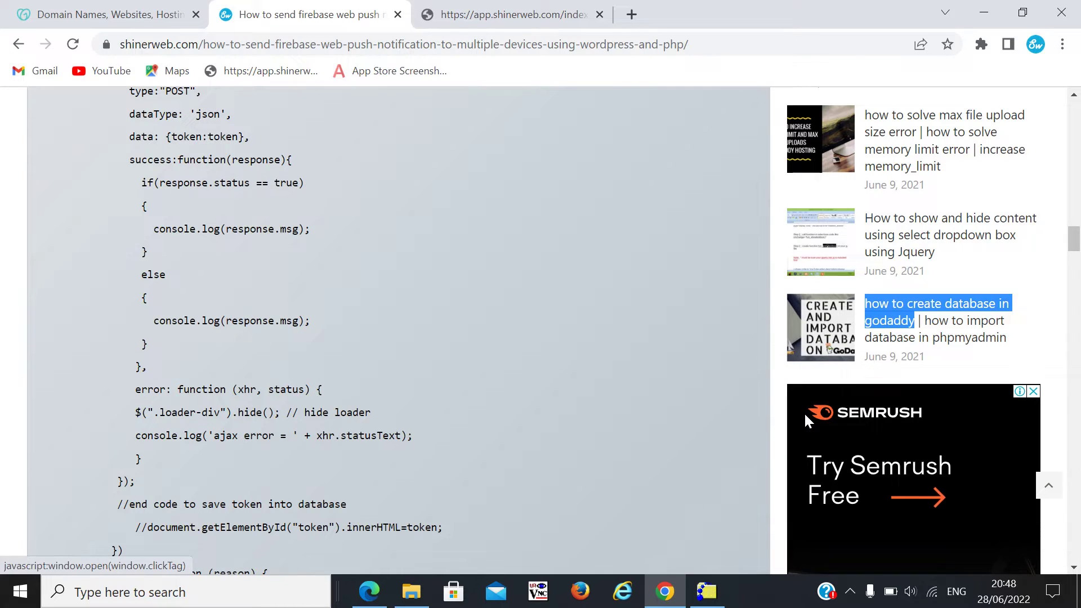
pyautogui.click(472, 8)
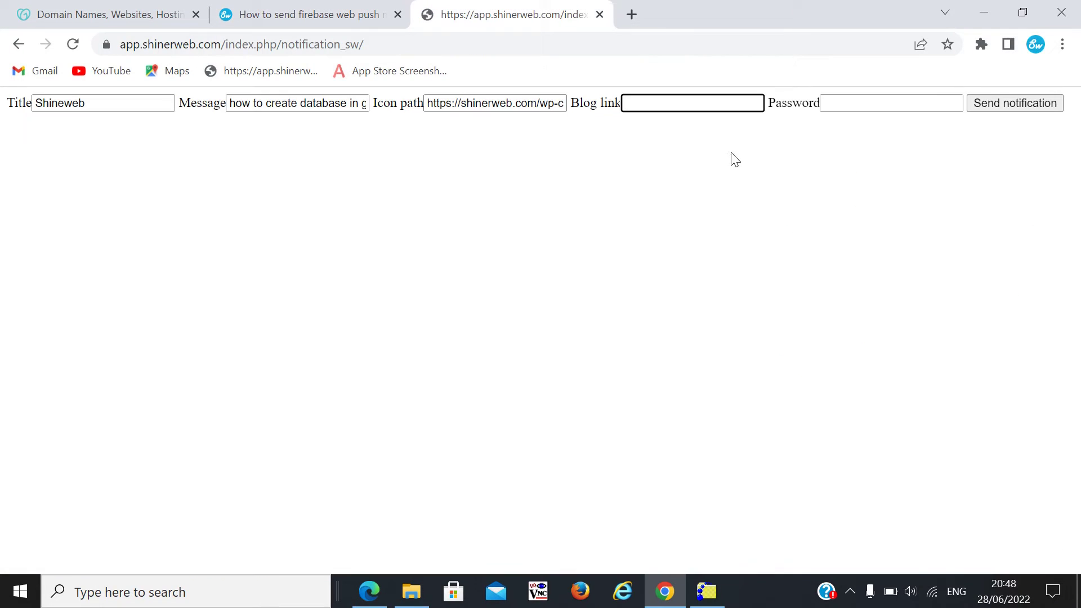
pyautogui.hotkey('ctrl', 'v')
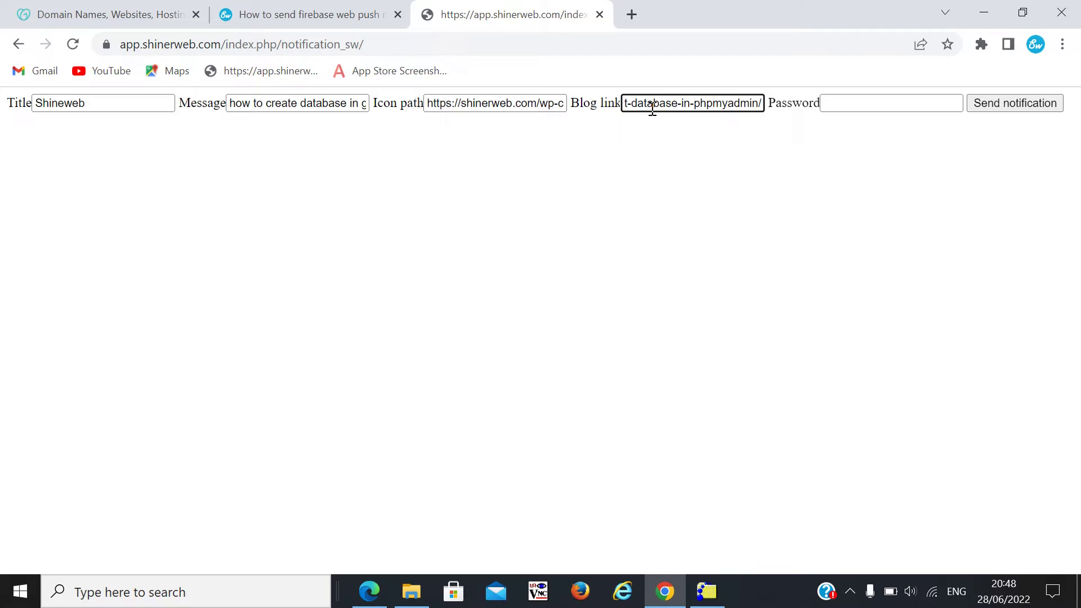
# - Enter the account password and send the notification, getting 88 successes and 78 failures
pyautogui.click(838, 107)
pyautogui.hotkey('ctrl', 'v')
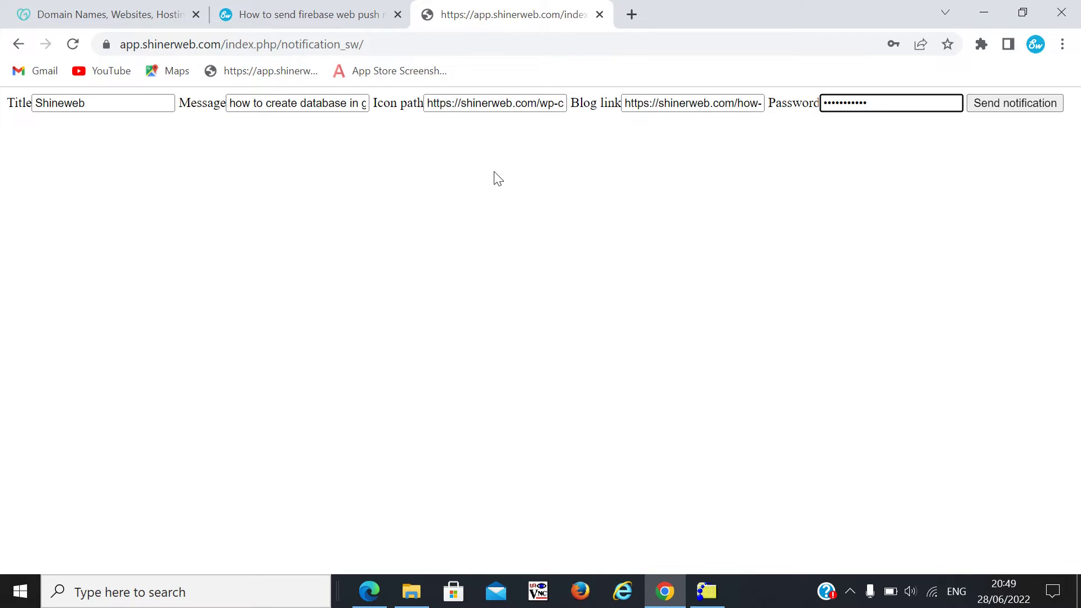
pyautogui.click(1000, 108)
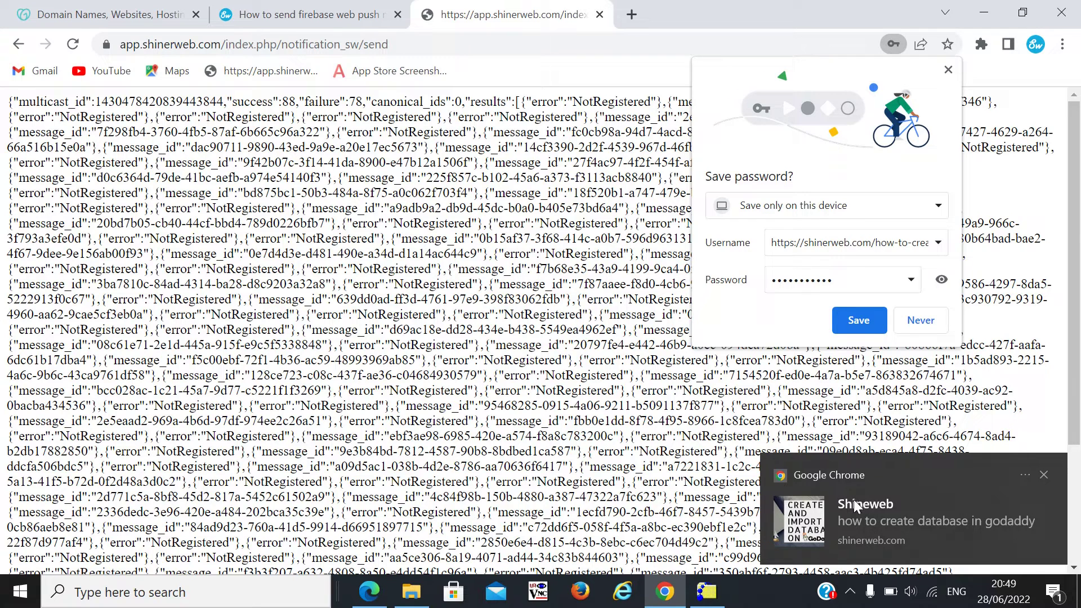
pyautogui.click(222, 128)
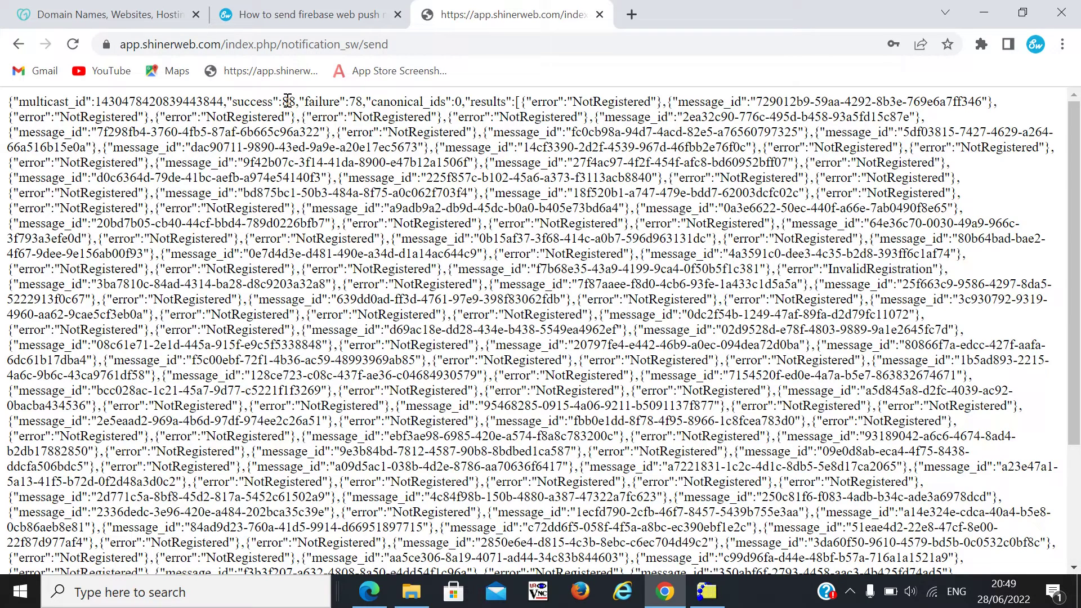
# - Highlight the report's success count 88 and failure count 78
pyautogui.doubleClick(288, 100)
pyautogui.doubleClick(355, 102)
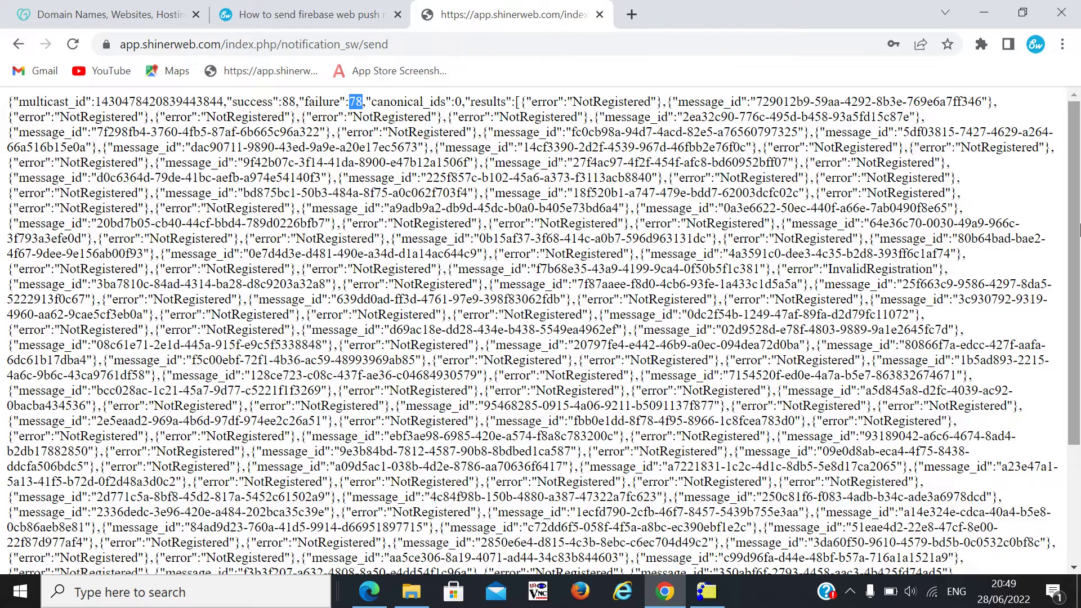
pyautogui.moveTo(1080, 227); pyautogui.dragTo(1076, 177)
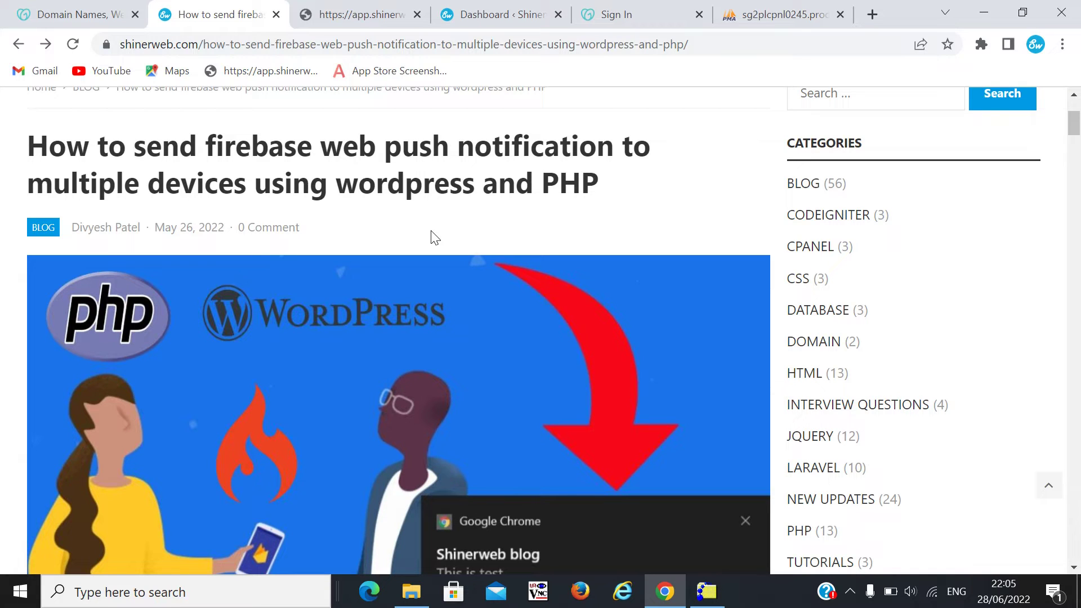
# - Scroll to Step 1 of the Firebase post and select 'Simple Custom CSS and JS'
pyautogui.scroll(-9, 433, 237)
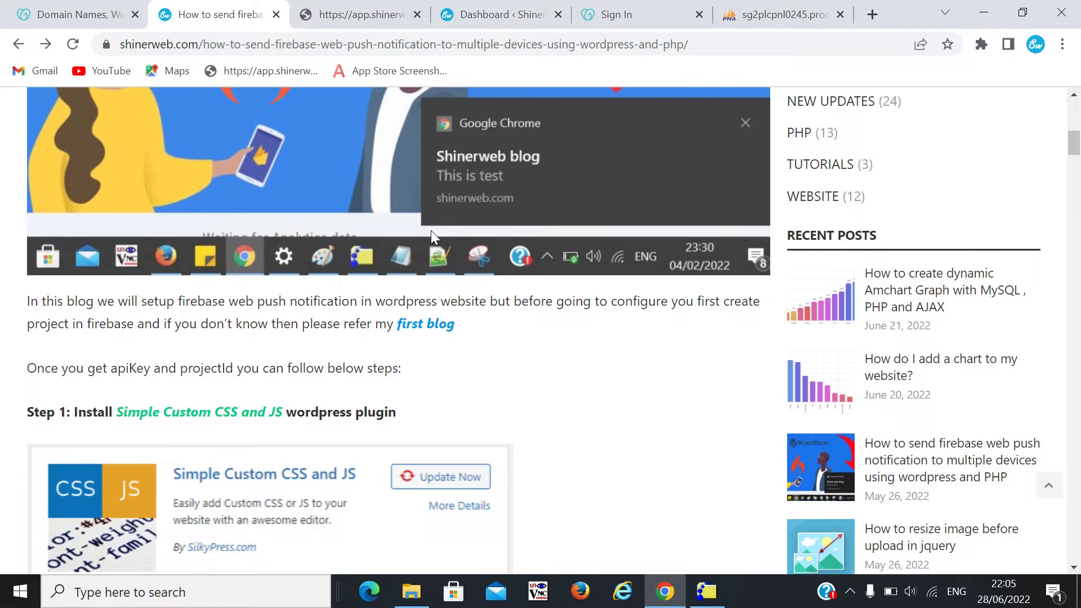
pyautogui.scroll(-1, 434, 237)
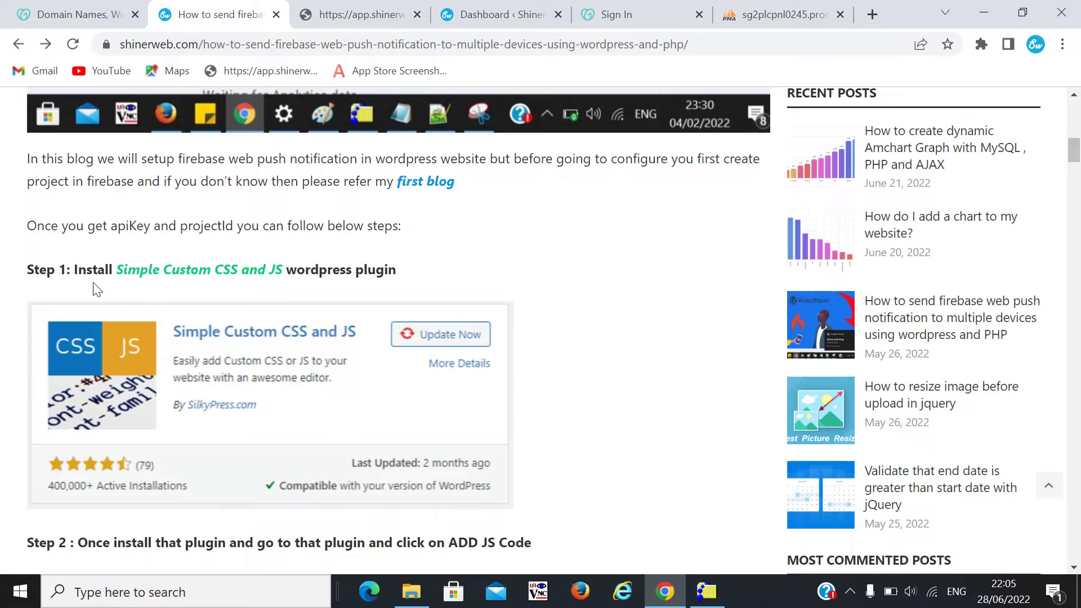
pyautogui.scroll(-1, 97, 289)
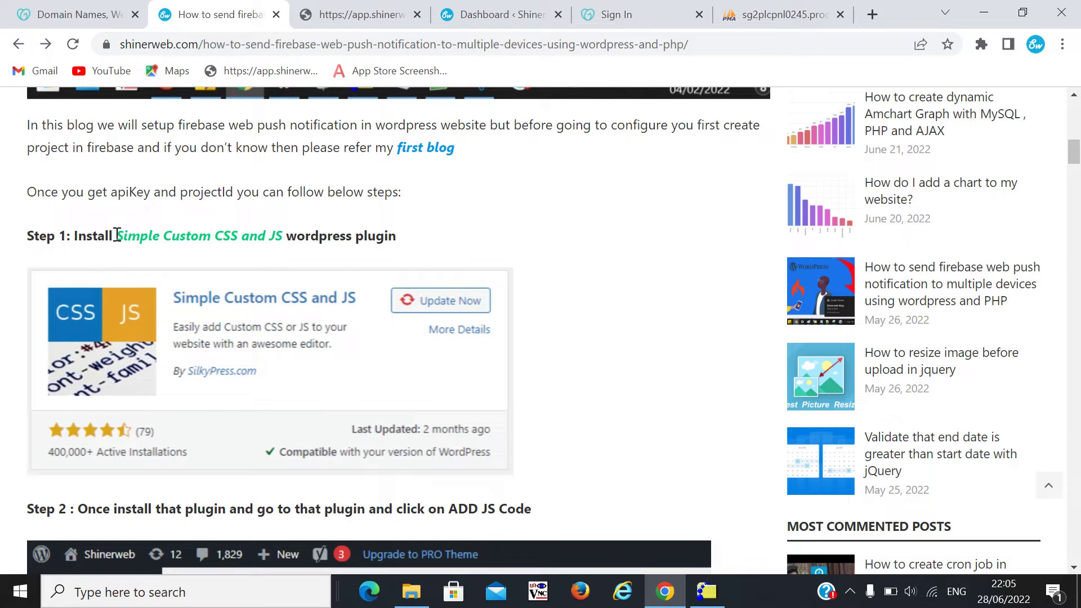
pyautogui.moveTo(117, 235); pyautogui.dragTo(284, 237)
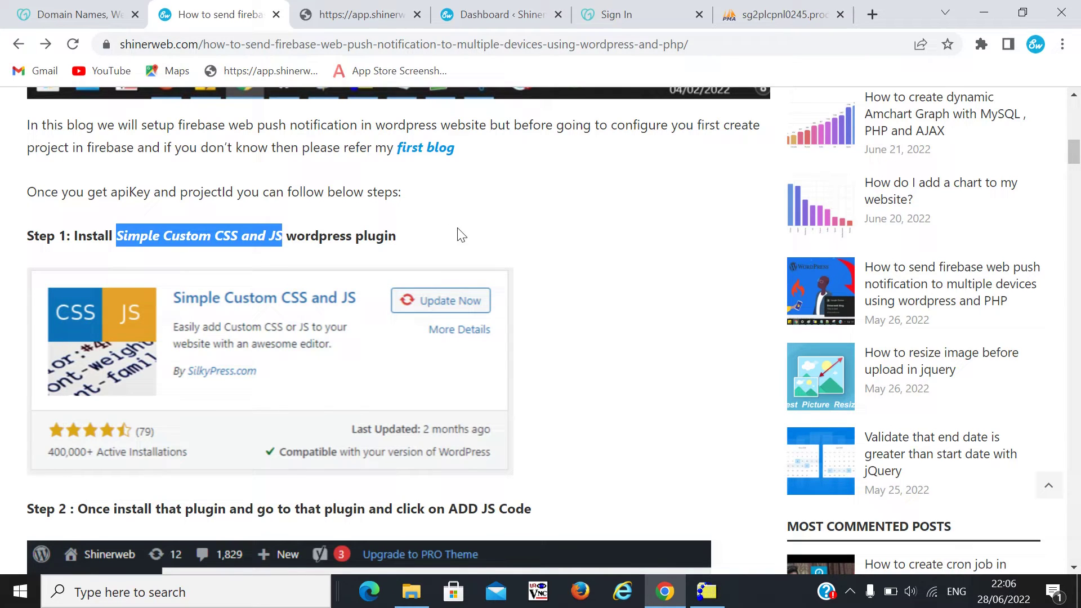
# - From the WordPress Dashboard, use Plugins > Add New to search 'Simple Custom CSS and JS'
pyautogui.click(476, 14)
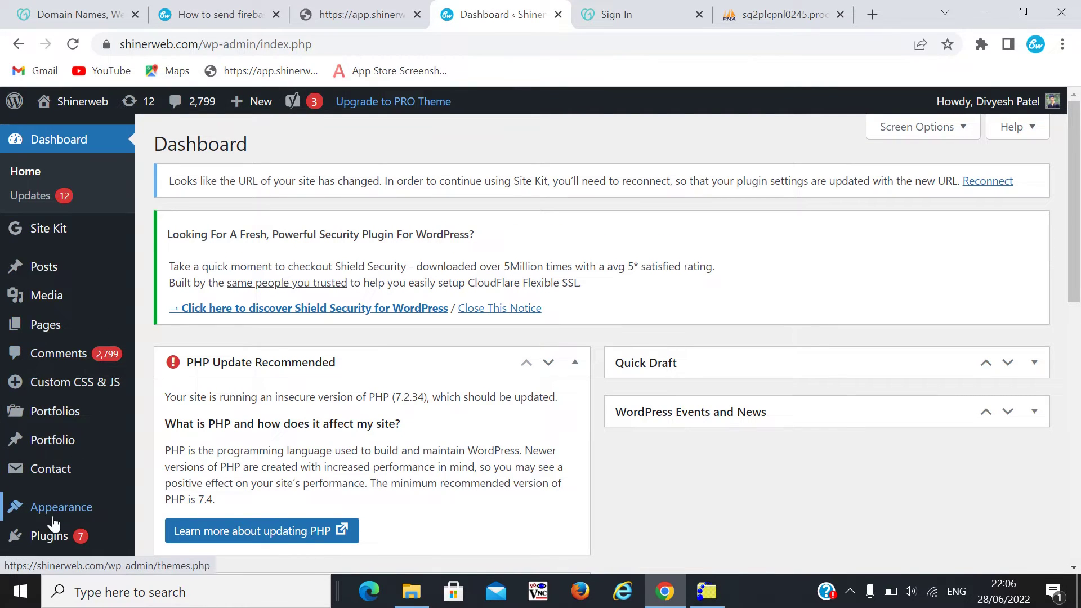
pyautogui.moveTo(70, 325)
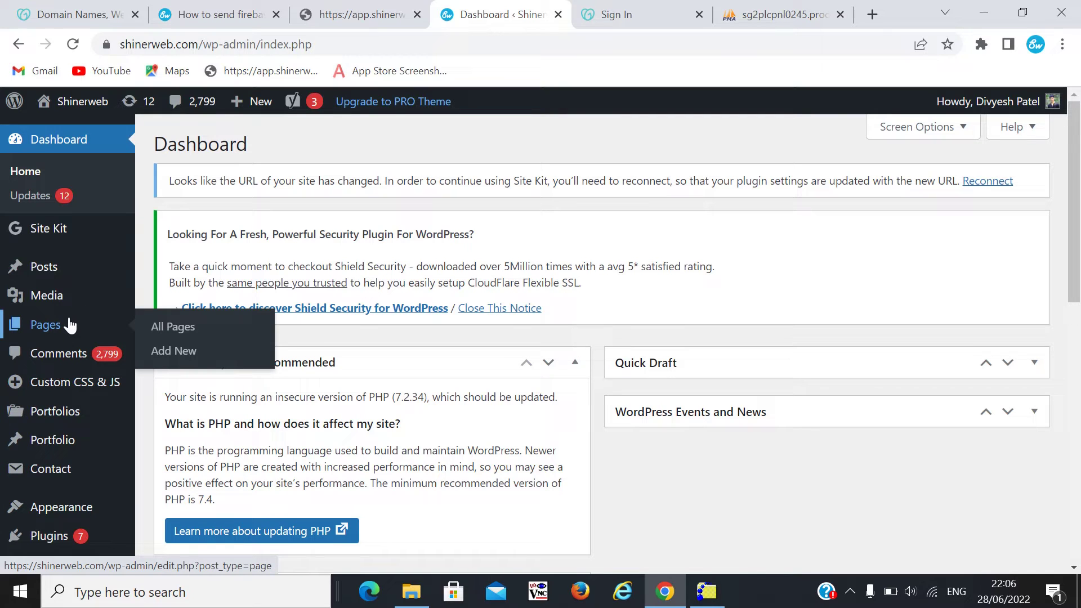
pyautogui.moveTo(58, 540)
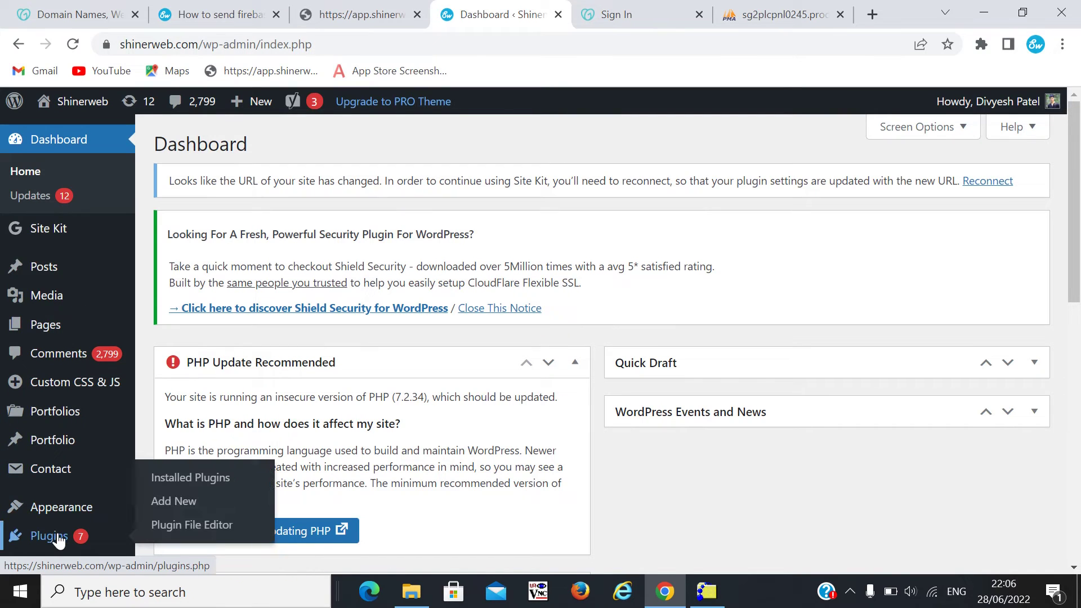
pyautogui.click(182, 508)
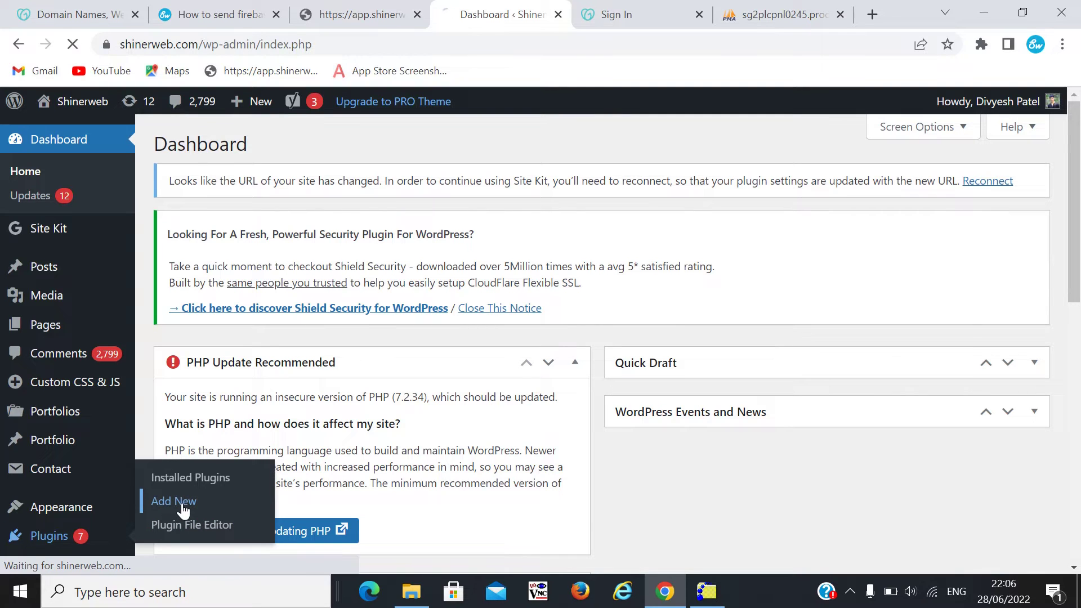
pyautogui.click(822, 361)
pyautogui.press('Down')
pyautogui.press('Return')
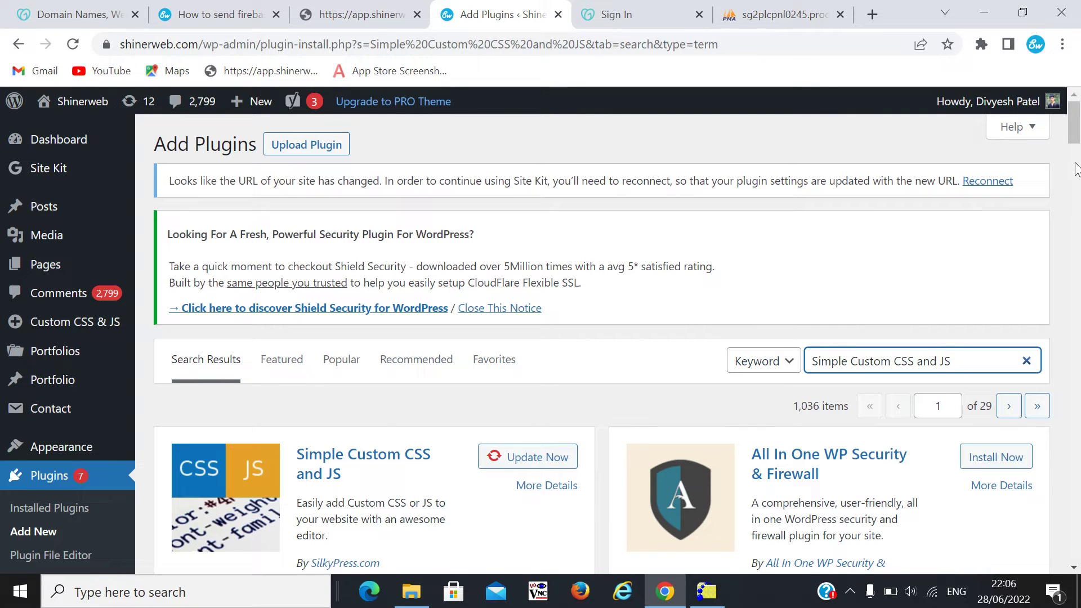
pyautogui.scroll(-3, 1077, 112)
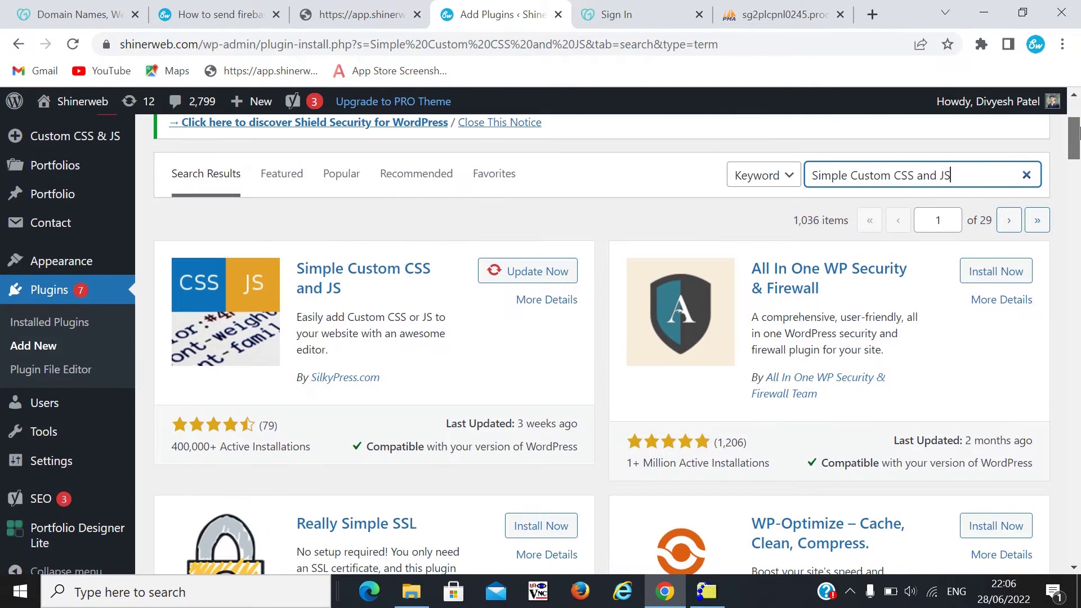